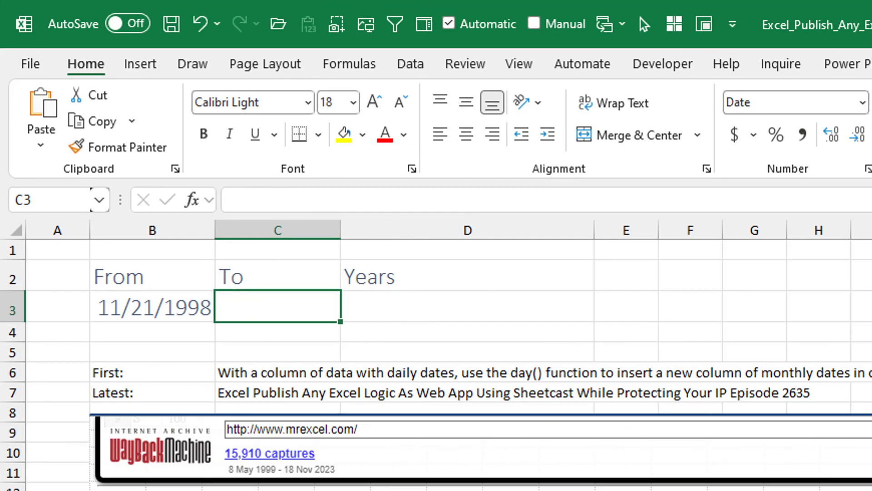
# - Enter today's date in C3 and compute =YEARFRAC(B3,C3) in D3, giving 25 years
pyautogui.hotkey('ctrl', ';')
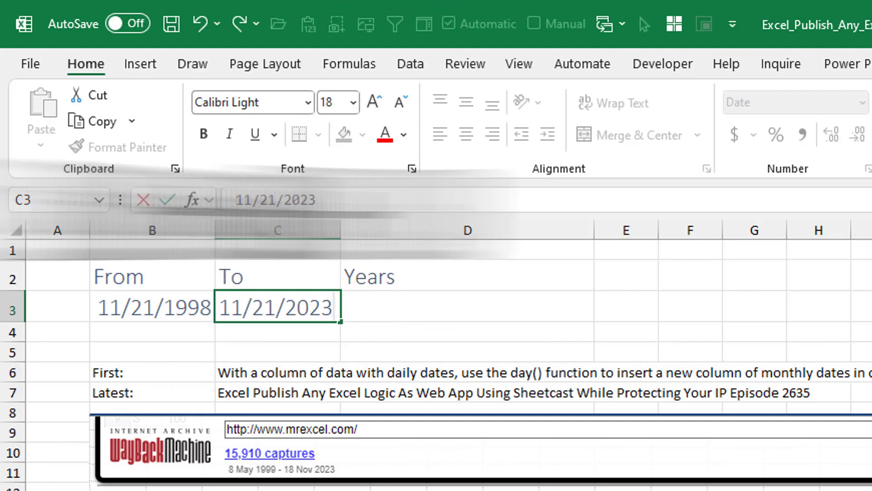
pyautogui.press('Tab')
pyautogui.write('=ye')
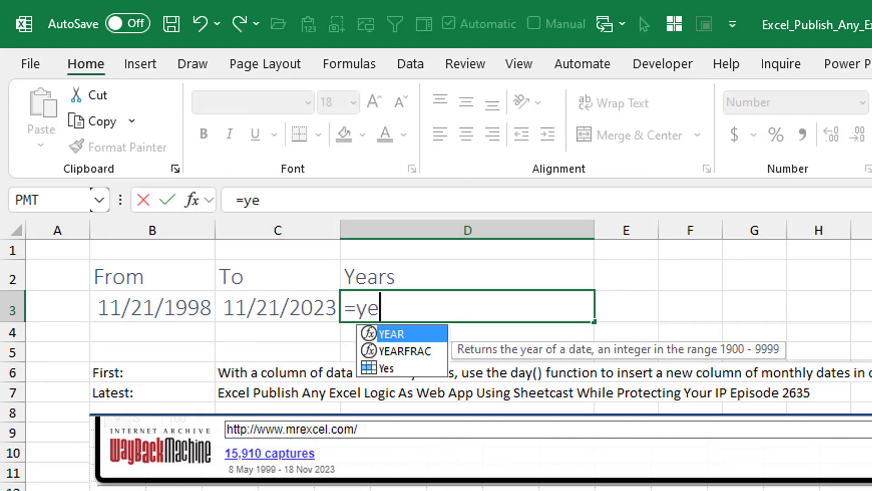
pyautogui.press('Down')
pyautogui.press('Tab')
pyautogui.press('Left')
pyautogui.press('Left')
pyautogui.write(',')
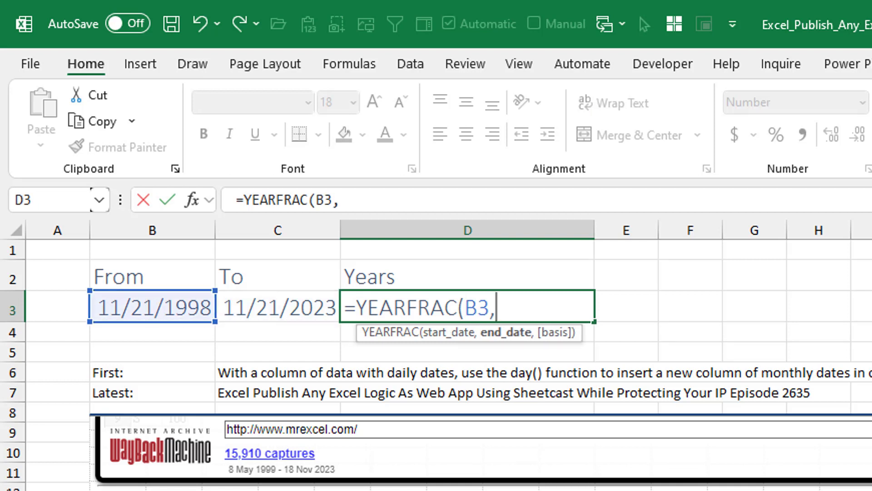
pyautogui.press('Left')
pyautogui.write(')')
pyautogui.press('Return')
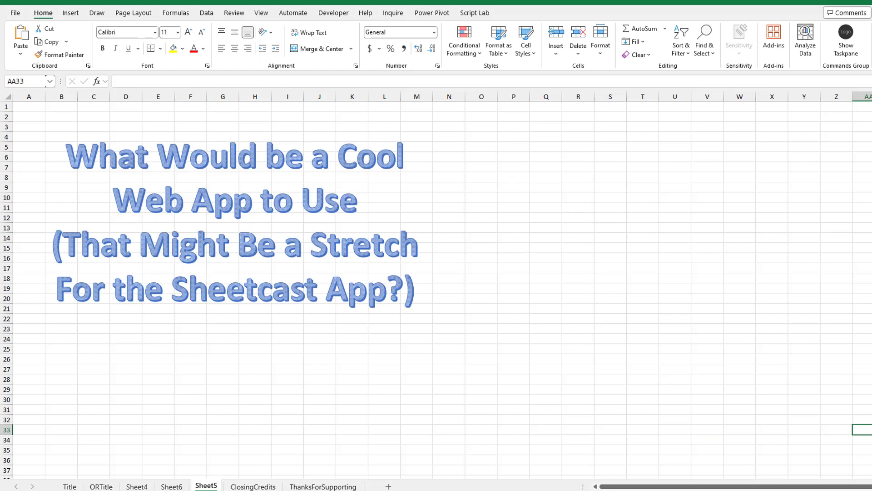
# - Show the video search sheet where 'publish web' returns five videos with thumbnails and links
pyautogui.press('Down')
pyautogui.press('Down')
pyautogui.press('Down')
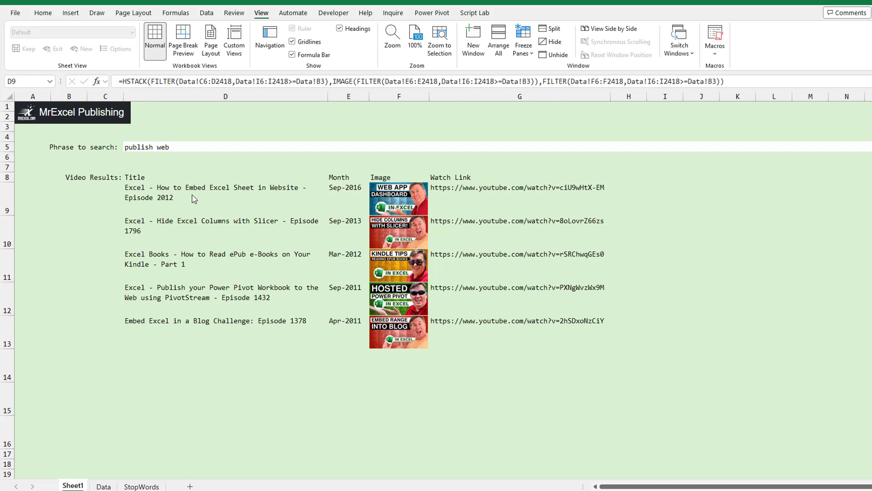
# - Search for 'pivot table calculated field', 'subtotals horizontal' and 'replicate pivot table' in turn
pyautogui.click(201, 145)
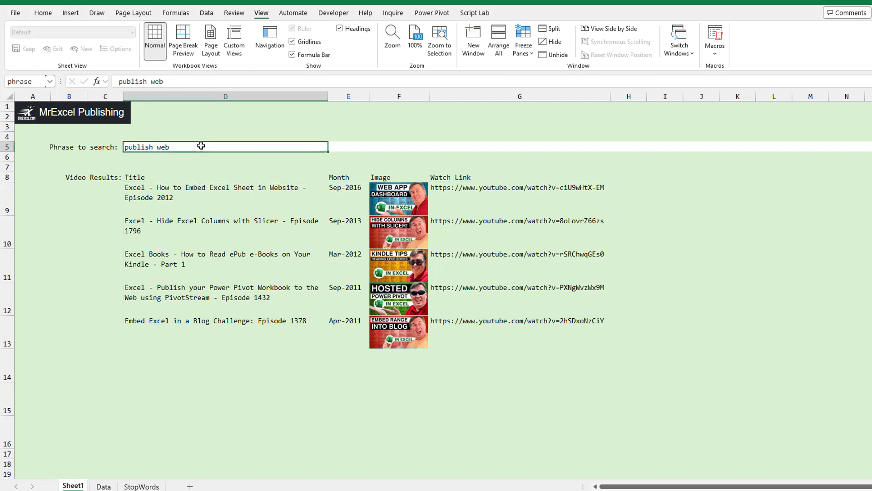
pyautogui.write('pivot tabl')
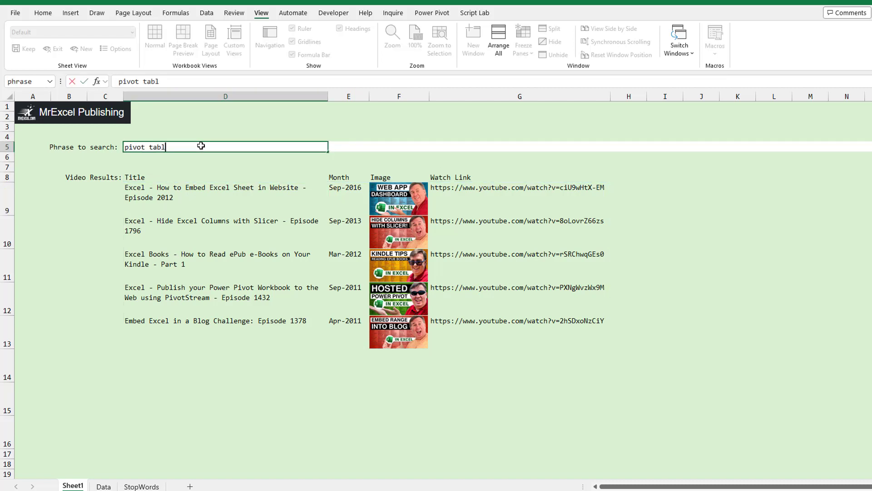
pyautogui.write('e calculated field')
pyautogui.press('Return')
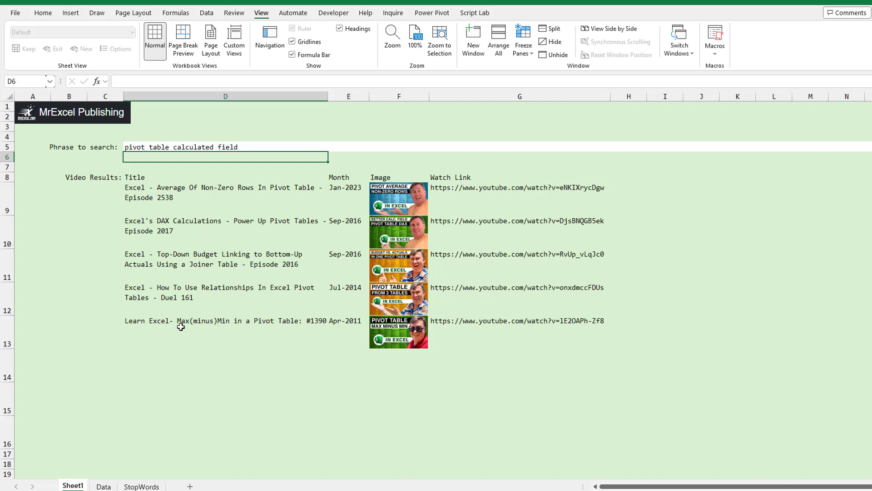
pyautogui.click(209, 147)
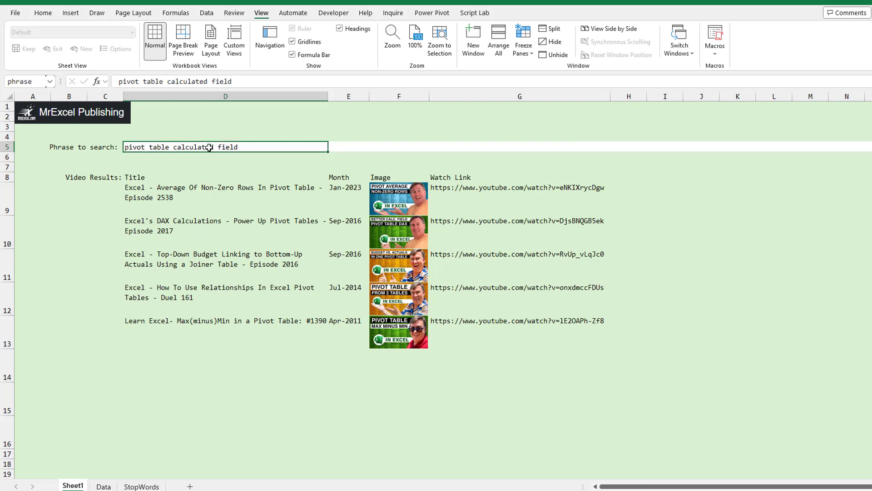
pyautogui.write('s')
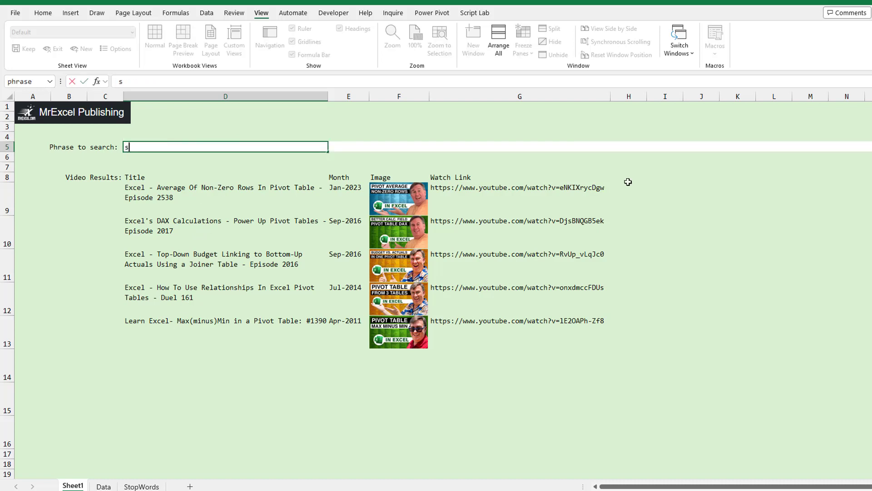
pyautogui.write('ubtotals horizontal')
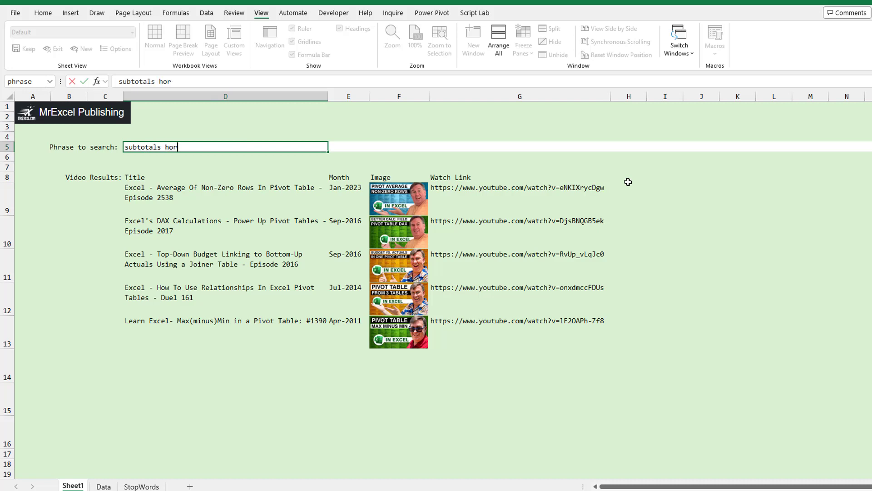
pyautogui.press('Return')
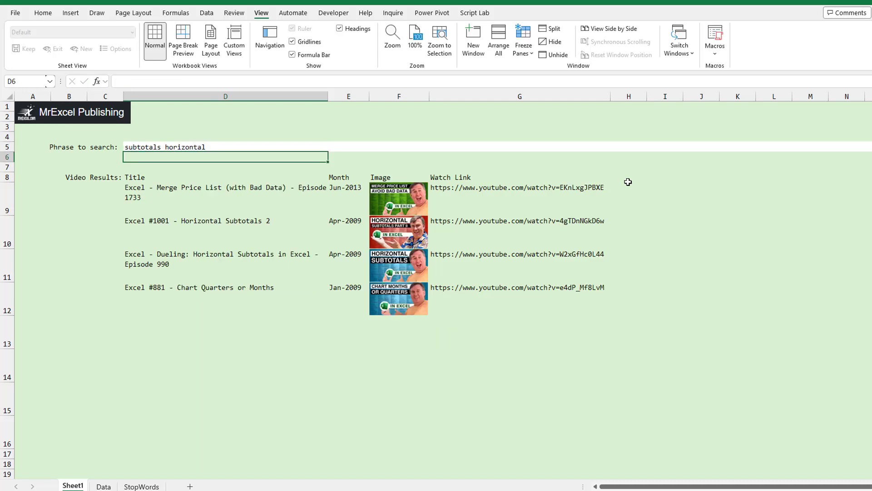
pyautogui.press('Up')
pyautogui.write('re')
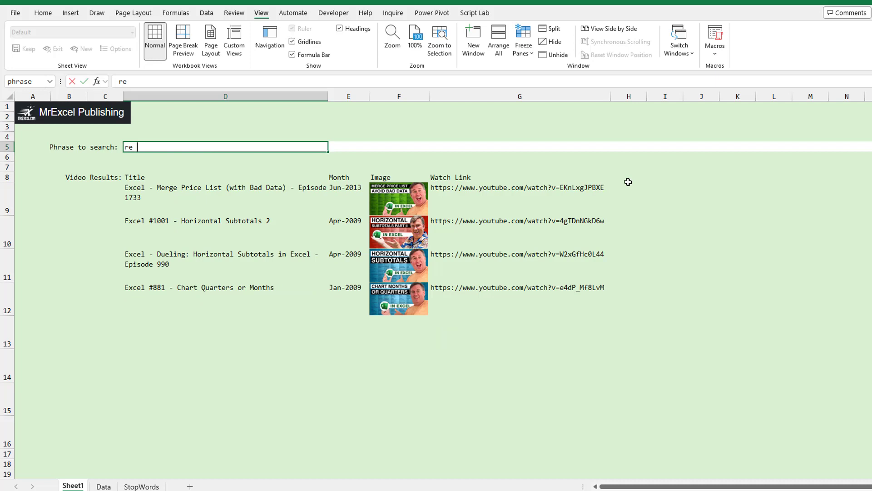
pyautogui.write('plicate pivot table')
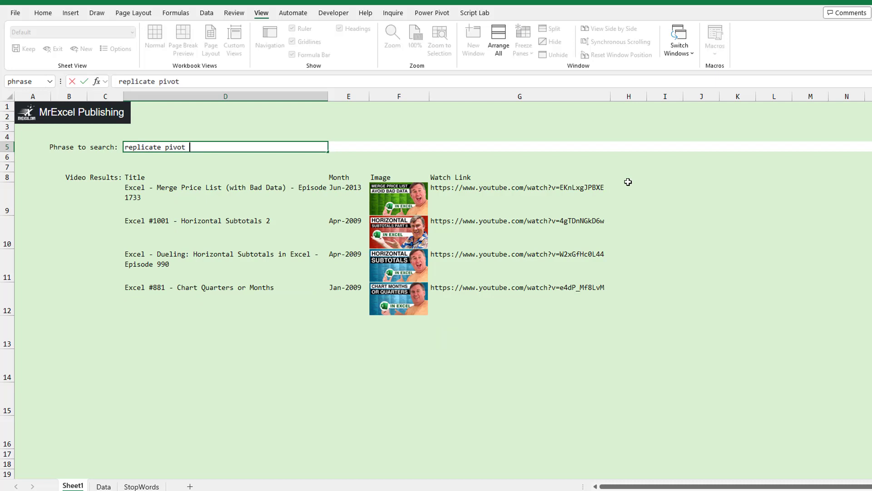
pyautogui.press('Return')
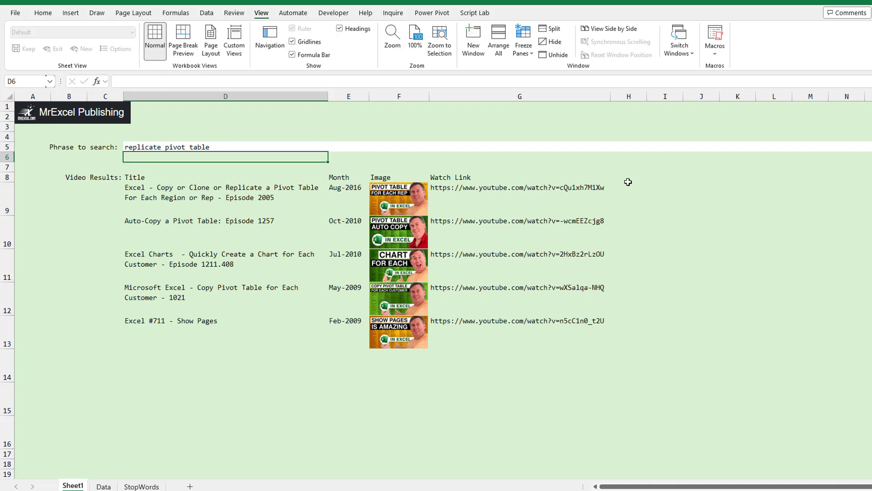
# - Search for 'python', then 'pivot table calculated field and by not the'
pyautogui.press('Up')
pyautogui.write('python')
pyautogui.press('Return')
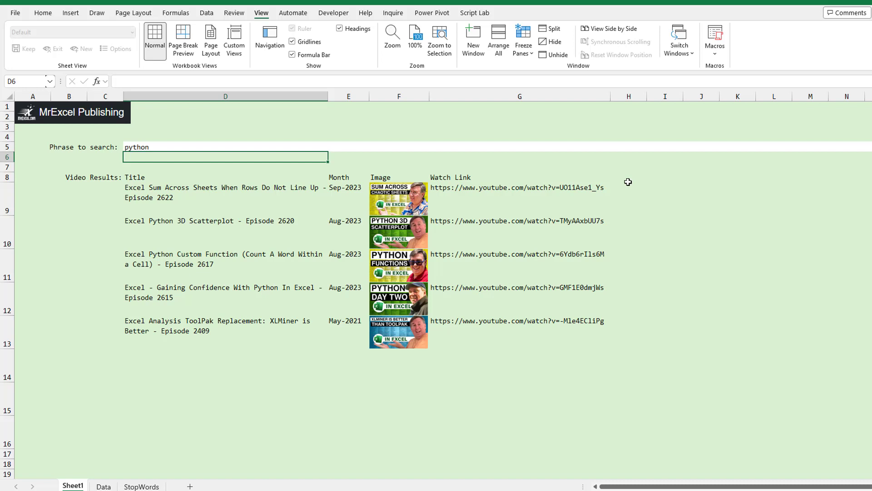
pyautogui.press('Up')
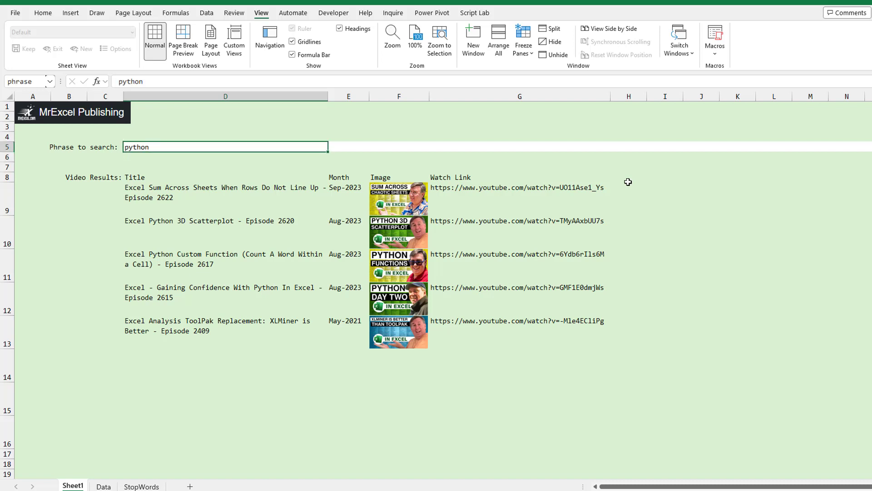
pyautogui.write('pivot table ca')
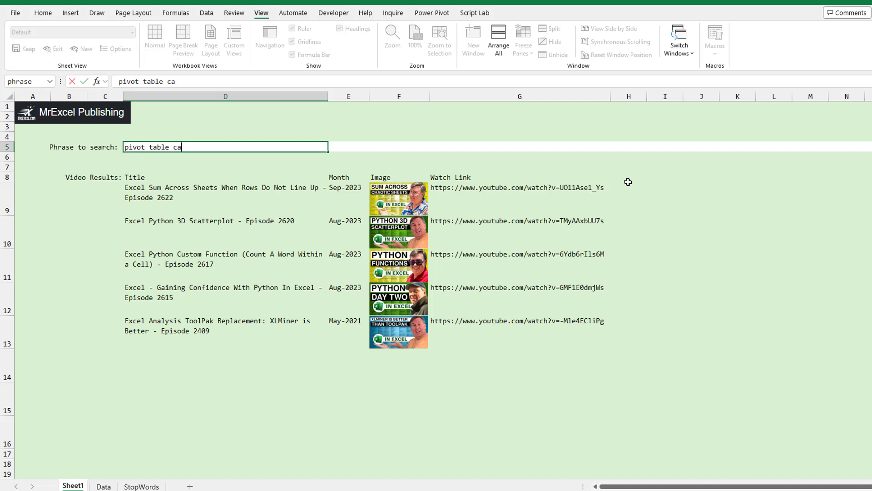
pyautogui.write('lculated field and by not the')
pyautogui.press('Return')
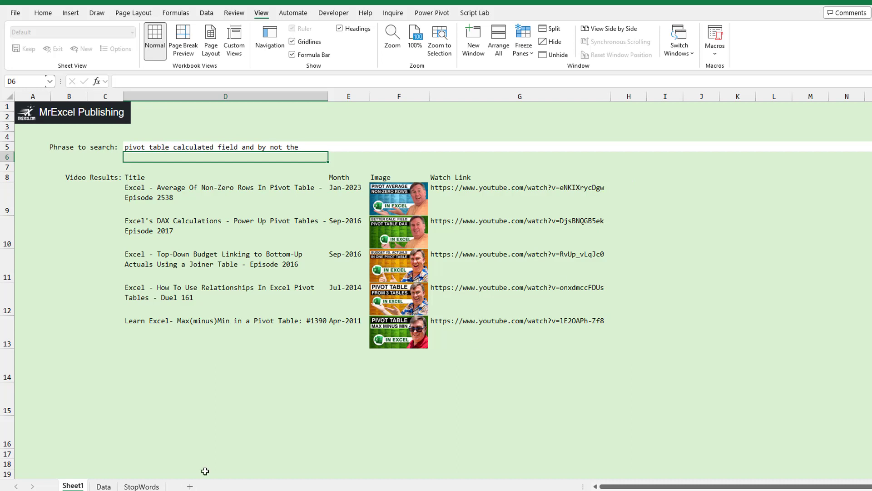
# - Switch to the StopWords sheet and select its entire word list from the top
pyautogui.click(138, 486)
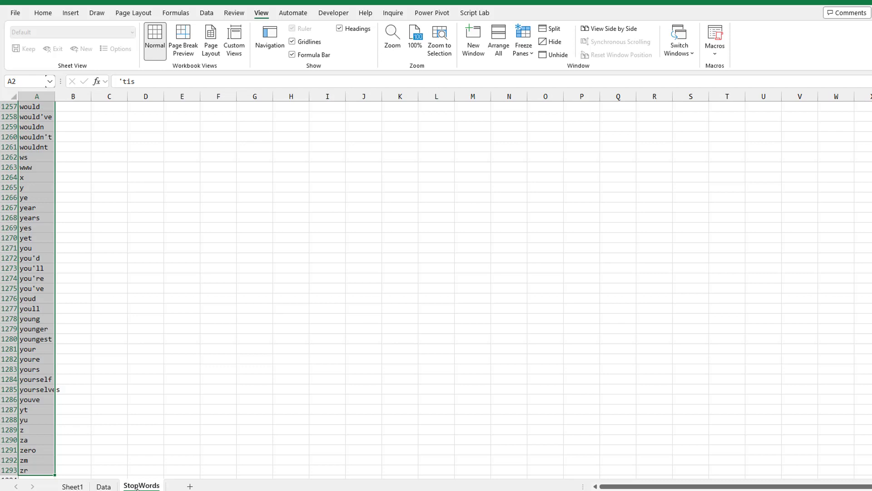
pyautogui.hotkey('ctrl', 'Home')
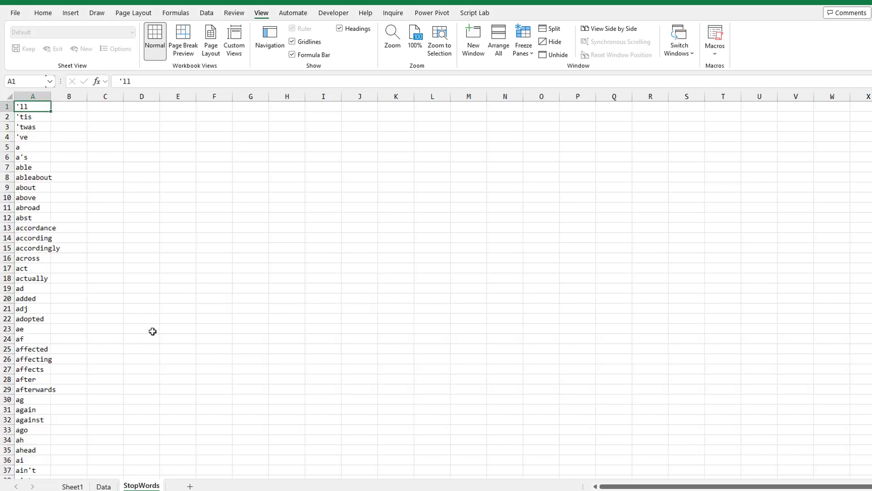
pyautogui.hotkey('ctrl', 'shift', 'Down')
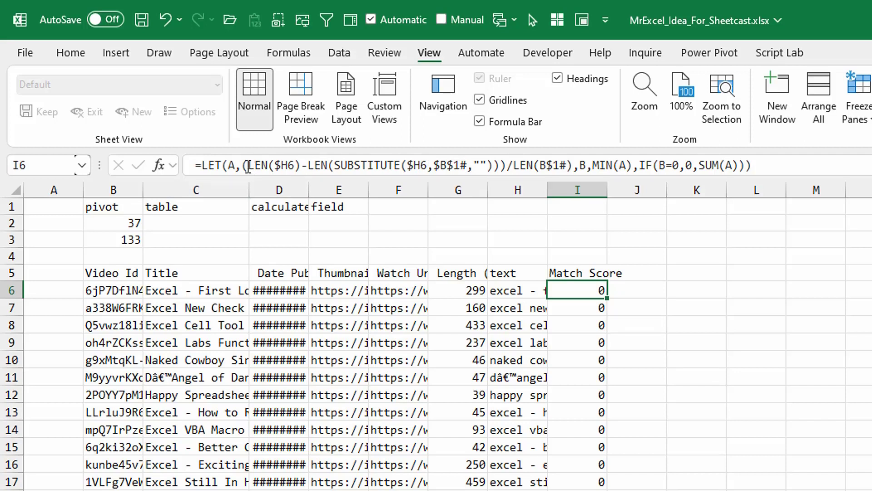
# - Inspect the LEN part of the I6 Match Score formula, then the match-count and cutoff-score formulas
pyautogui.moveTo(248, 166); pyautogui.dragTo(502, 167)
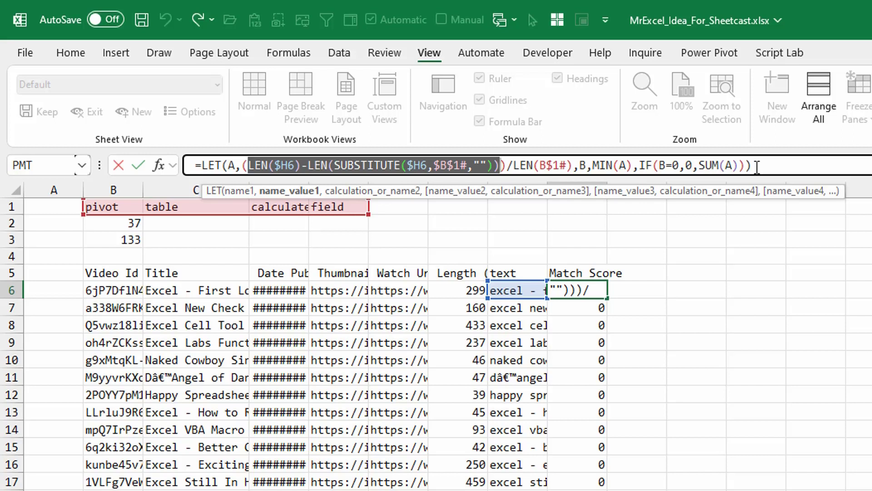
pyautogui.hotkey('ctrl', 'Return')
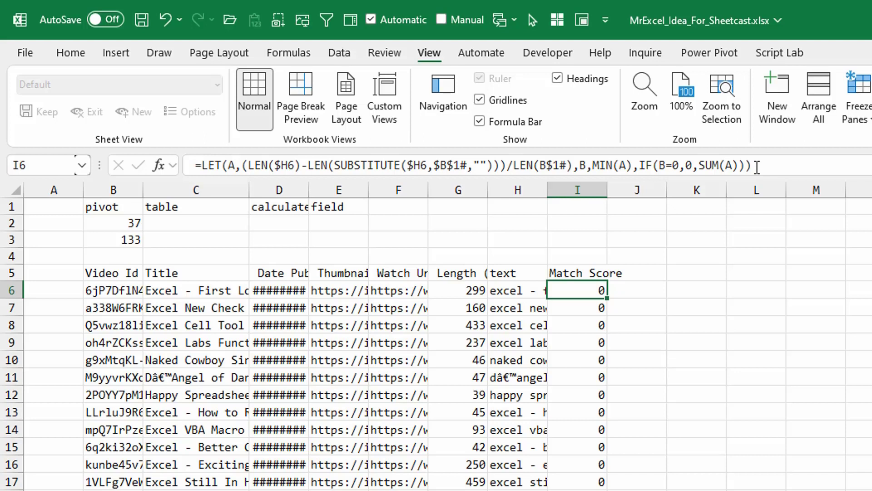
pyautogui.hotkey('ctrl', ']')
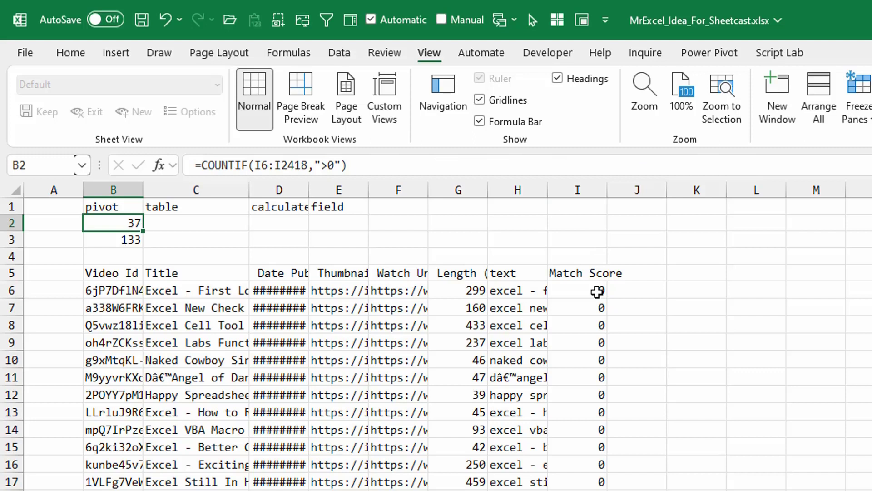
pyautogui.click(107, 245)
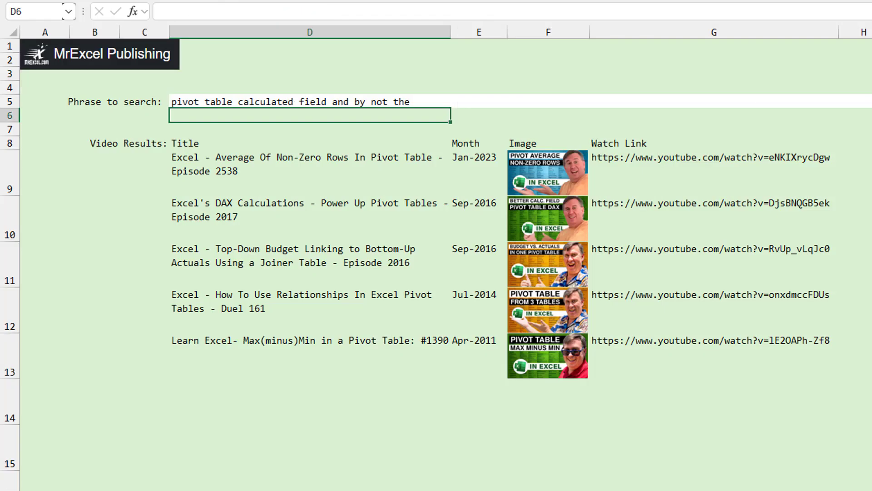
pyautogui.click(227, 175)
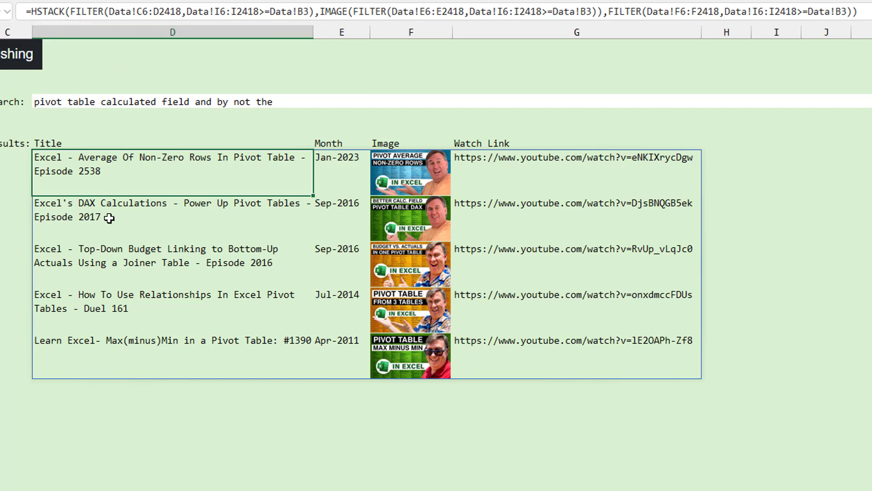
# - Select the search phrase cell D5 on the search sheet
pyautogui.click(129, 102)
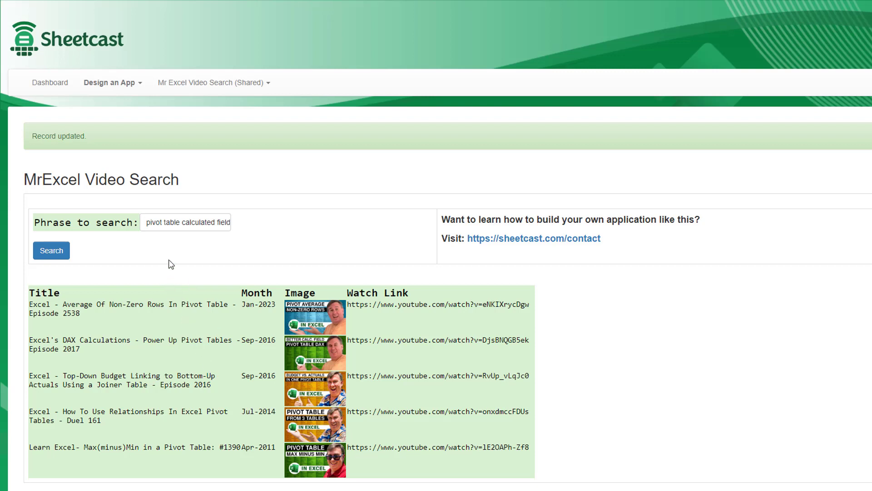
# - Replace the app's search phrase with 'stock quotes' and run the search
pyautogui.press('Tab')
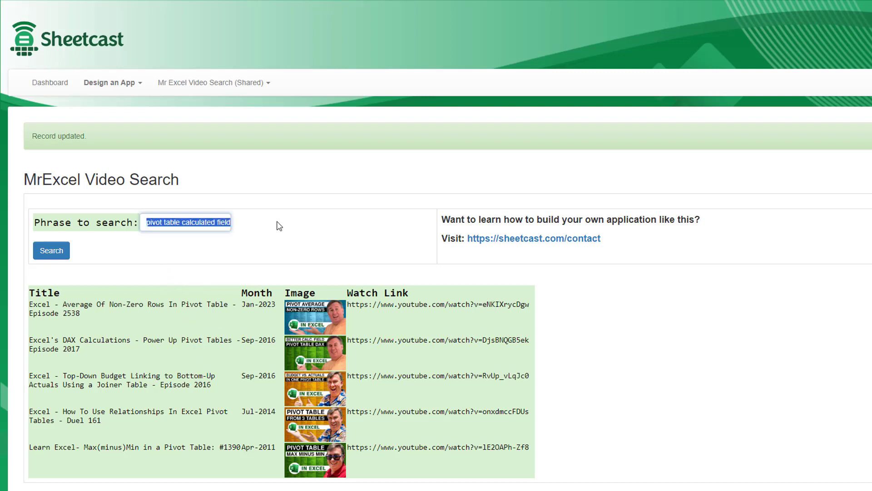
pyautogui.write('stock quotes')
pyautogui.press('Return')
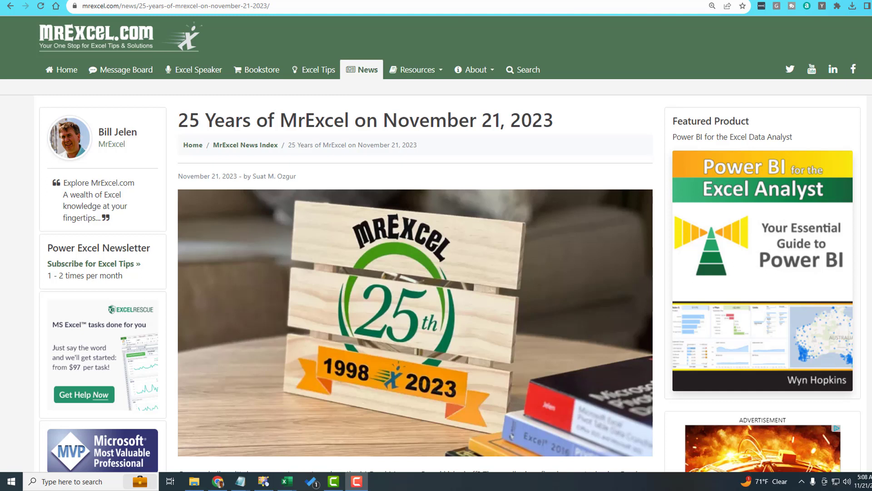
# - Scroll through the 25 Years of MrExcel article
pyautogui.scroll(-2, 436, 246)
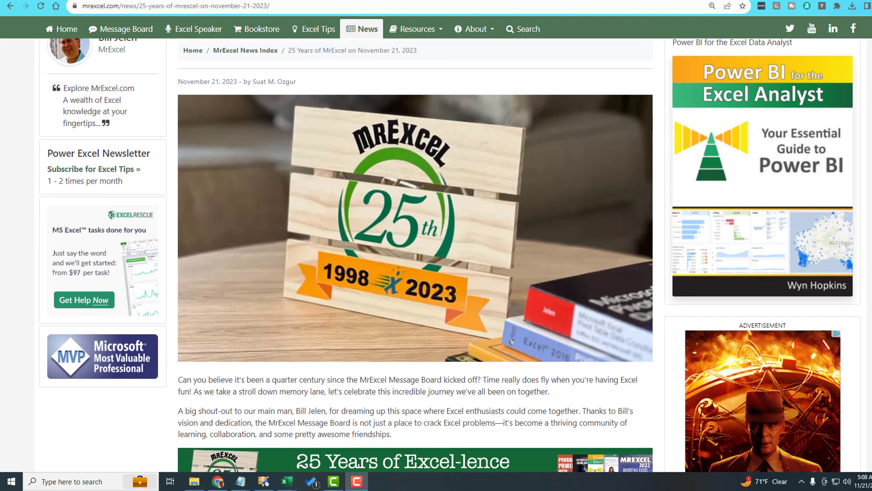
pyautogui.scroll(-3, 436, 254)
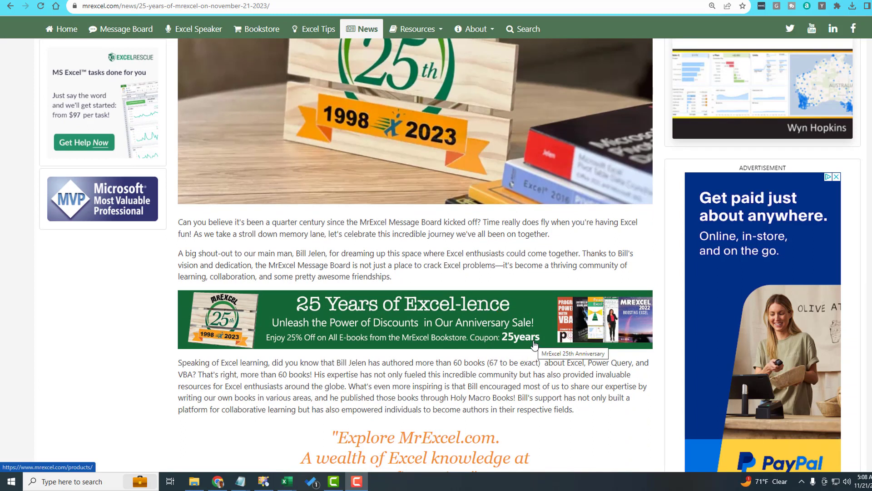
pyautogui.scroll(3, 534, 351)
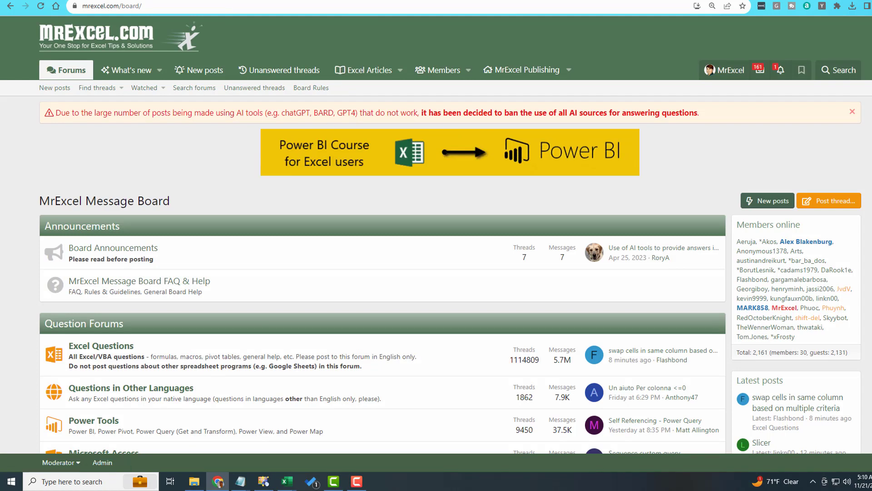
pyautogui.scroll(-3, 437, 246)
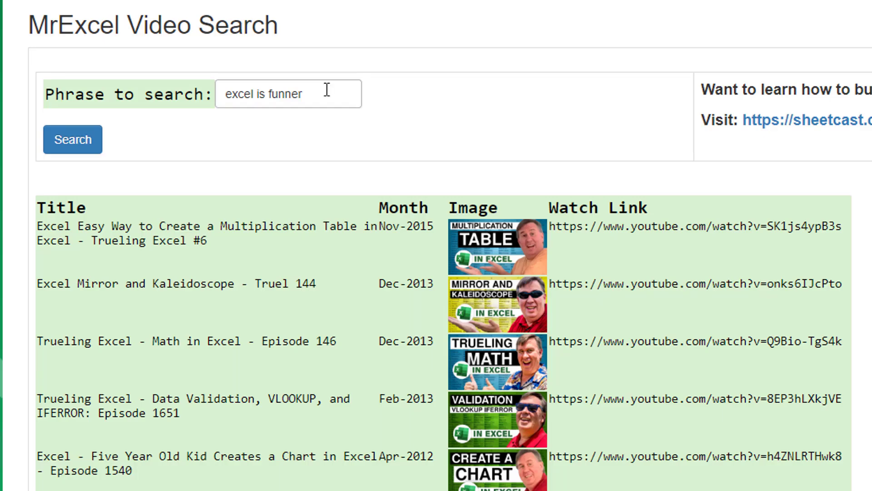
# - Search the video app for two contributors' first names and then a forum username, one by one
pyautogui.tripleClick(346, 93)
pyautogui.write('Rico')
pyautogui.press('Return')
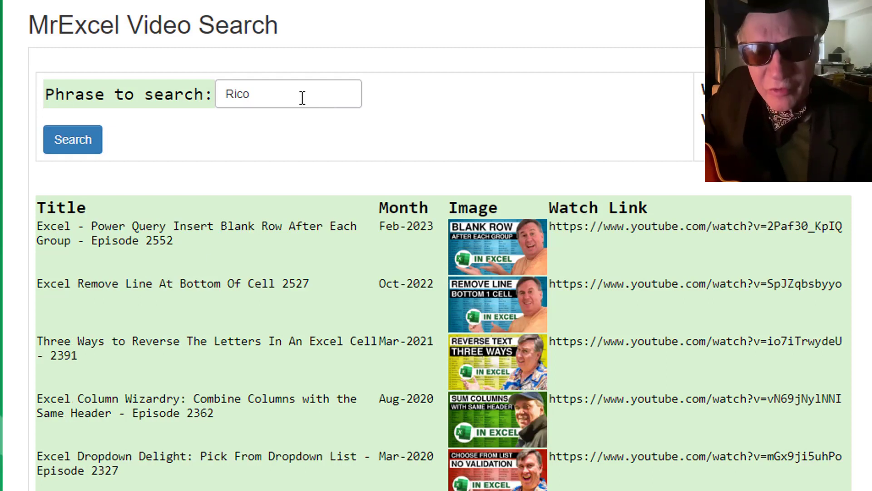
pyautogui.click(302, 98)
pyautogui.tripleClick(302, 98)
pyautogui.write('Geert')
pyautogui.press('Return')
pyautogui.tripleClick(302, 97)
pyautogui.write('Smozgur')
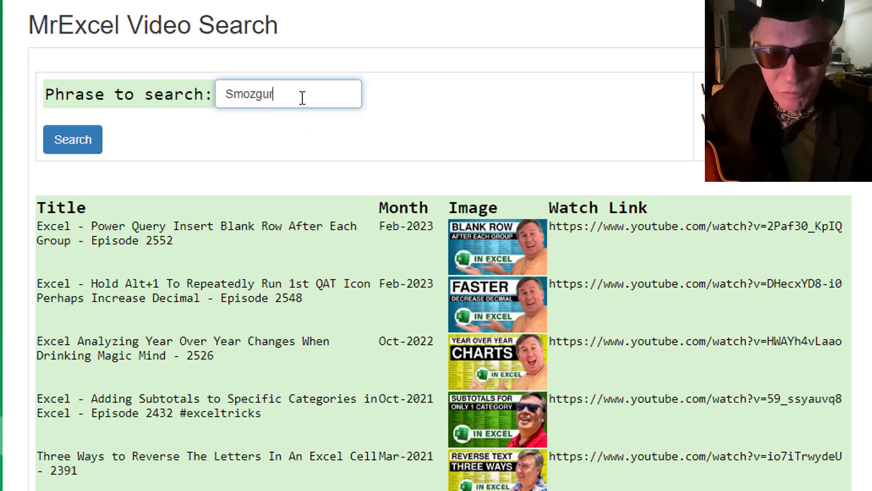
pyautogui.press('Return')
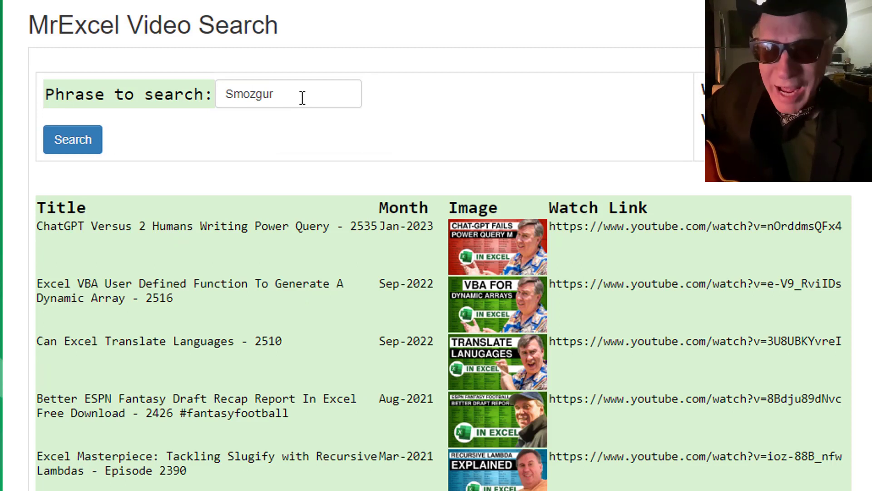
# - Search for four more contributors' names in turn, ending with an Excel MVP's videos
pyautogui.doubleClick(302, 97)
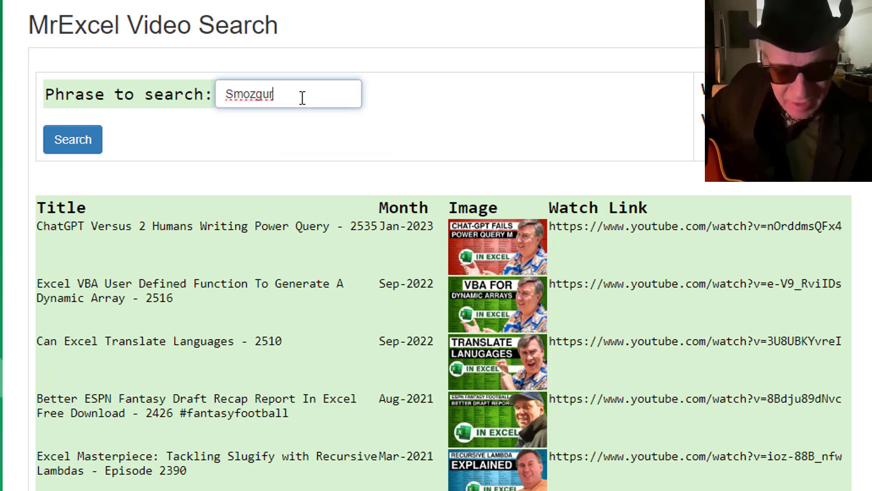
pyautogui.write('Collie')
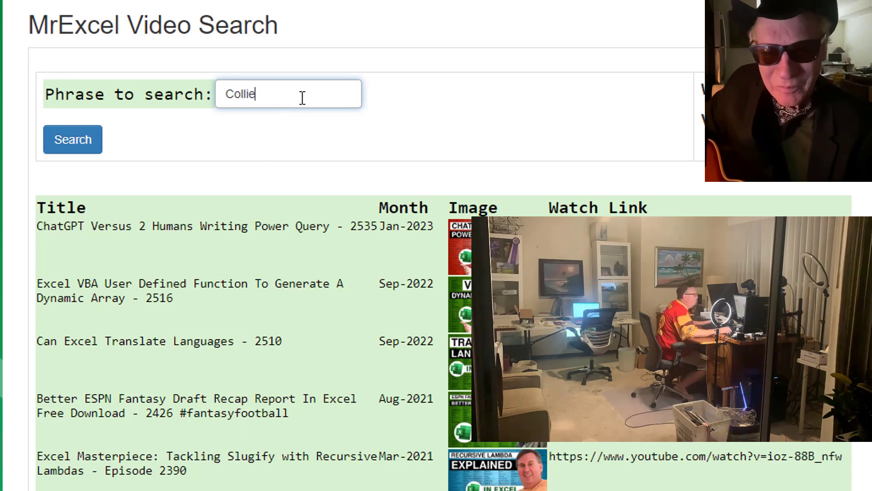
pyautogui.press('Return')
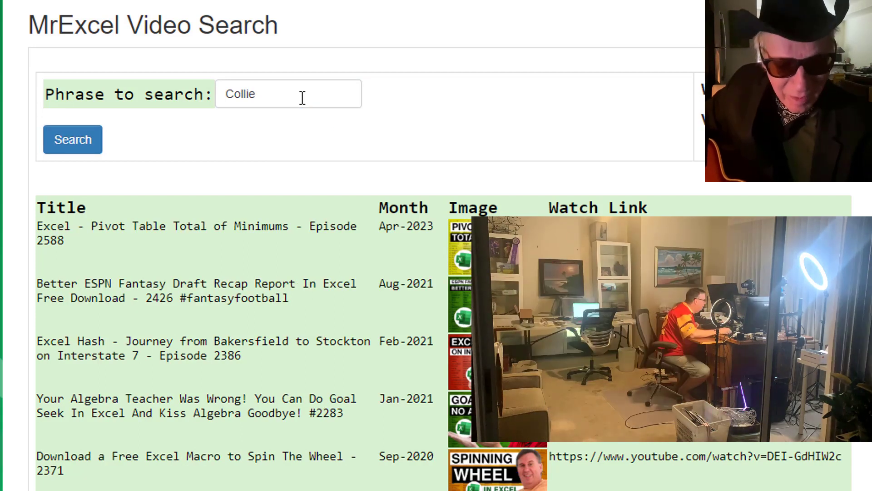
pyautogui.doubleClick(302, 98)
pyautogui.write('Puls')
pyautogui.press('Return')
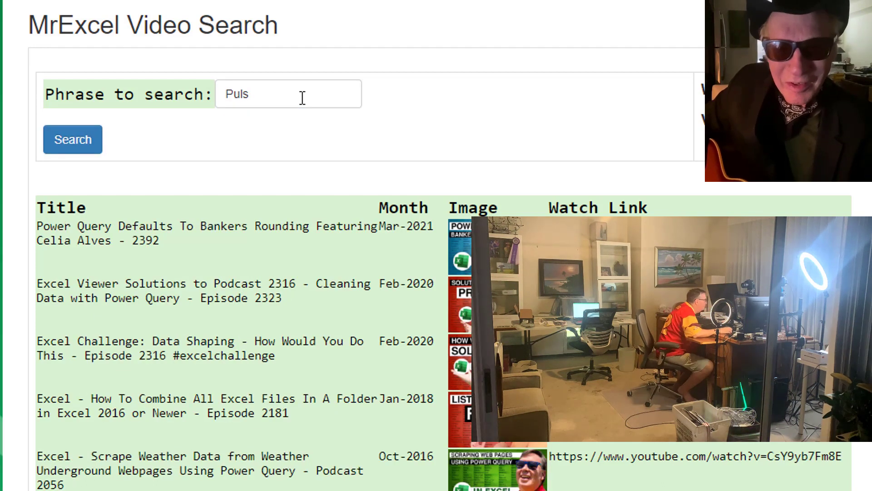
pyautogui.doubleClick(302, 97)
pyautogui.write('Wyn')
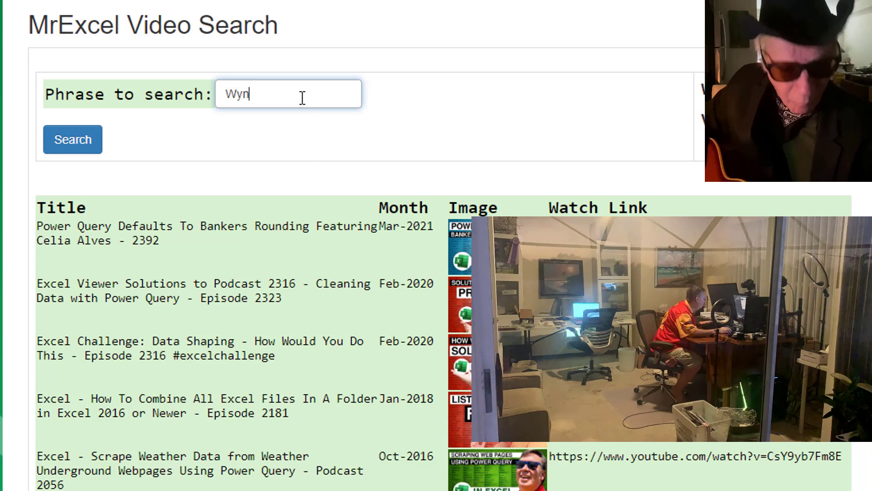
pyautogui.write(' Hop')
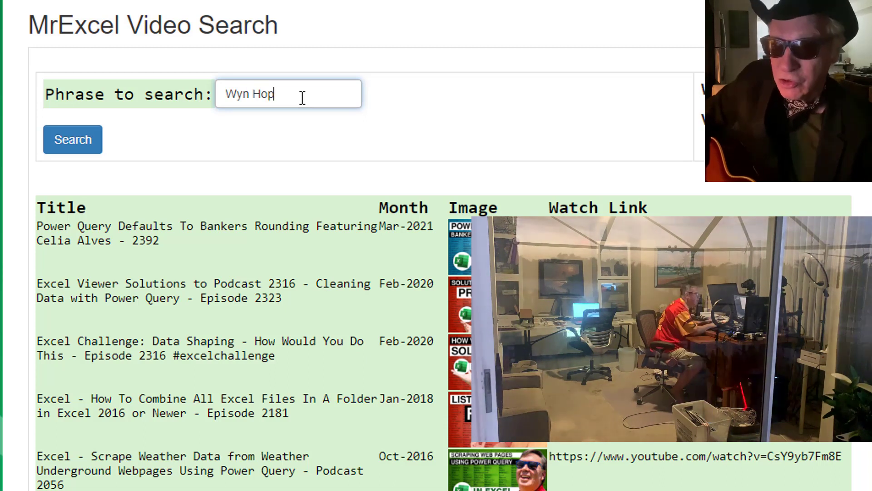
pyautogui.write('kins')
pyautogui.press('Return')
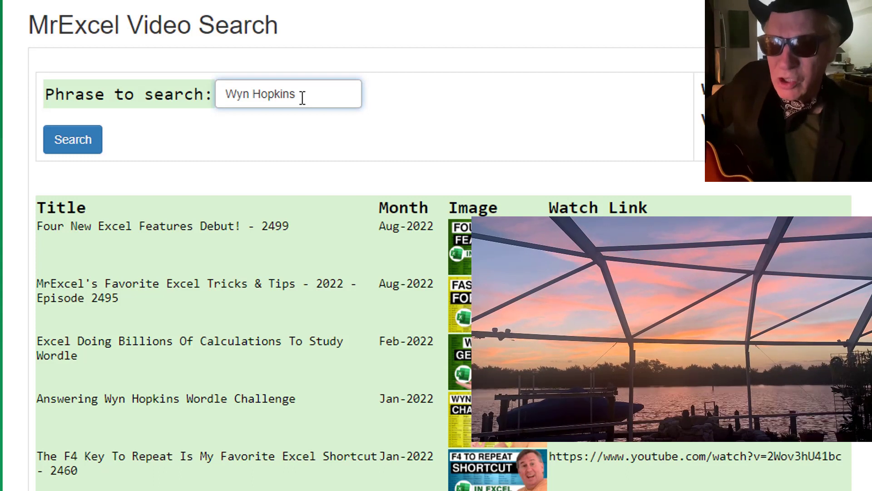
pyautogui.tripleClick(302, 98)
pyautogui.write('Leila')
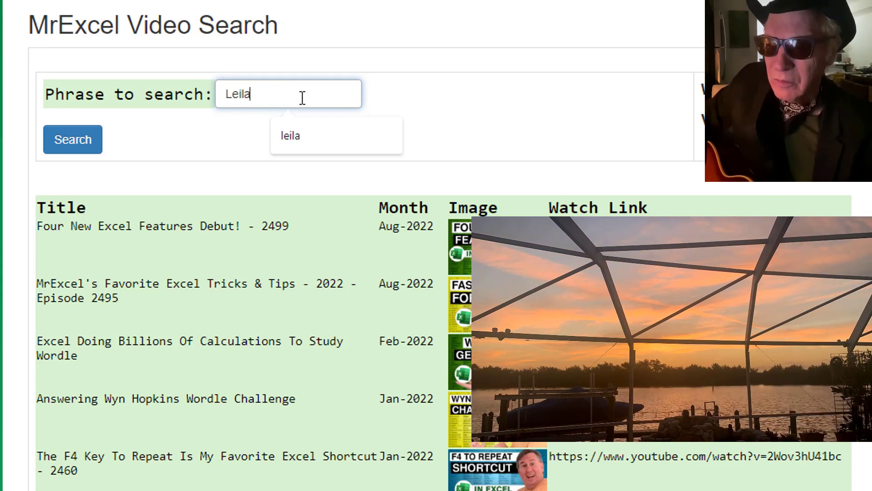
pyautogui.press('Return')
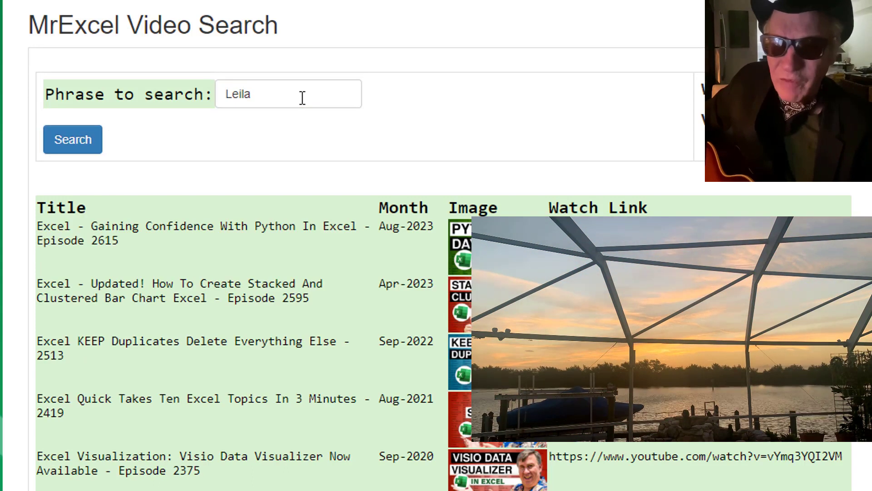